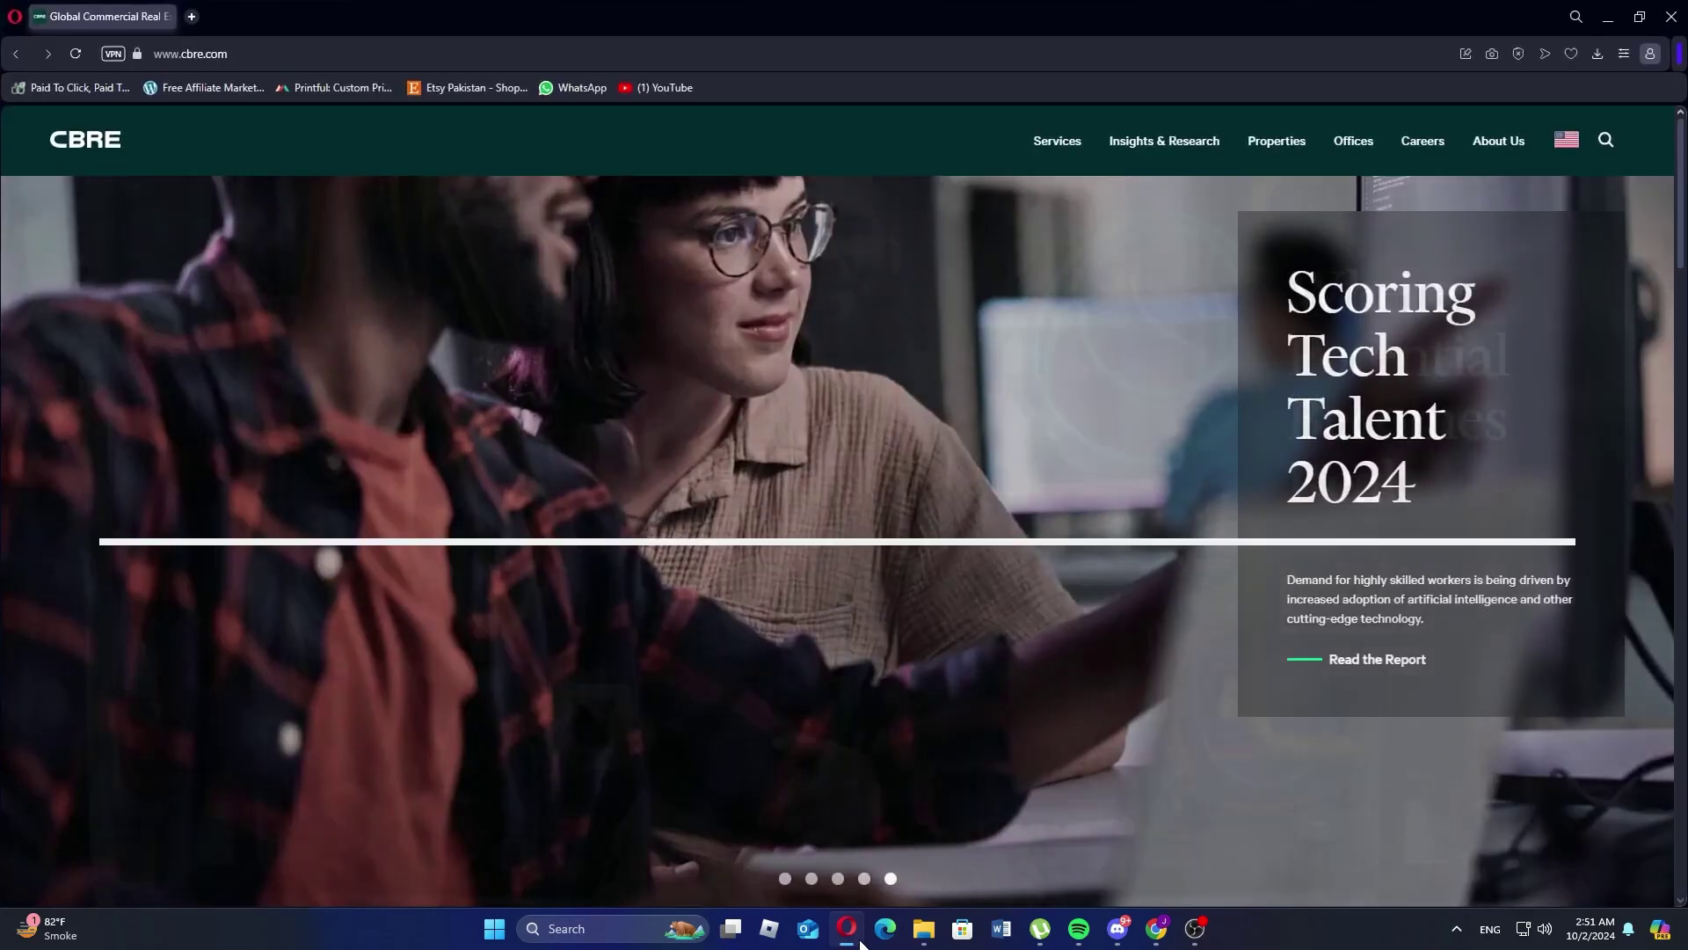
{"action": "scroll", "coordinate": [479, 243], "scroll_direction": "down", "scroll_amount": 5}
{"action": "scroll", "coordinate": [493, 304], "scroll_direction": "down", "scroll_amount": 5}
{"action": "scroll", "coordinate": [494, 304], "scroll_direction": "down", "scroll_amount": 4}
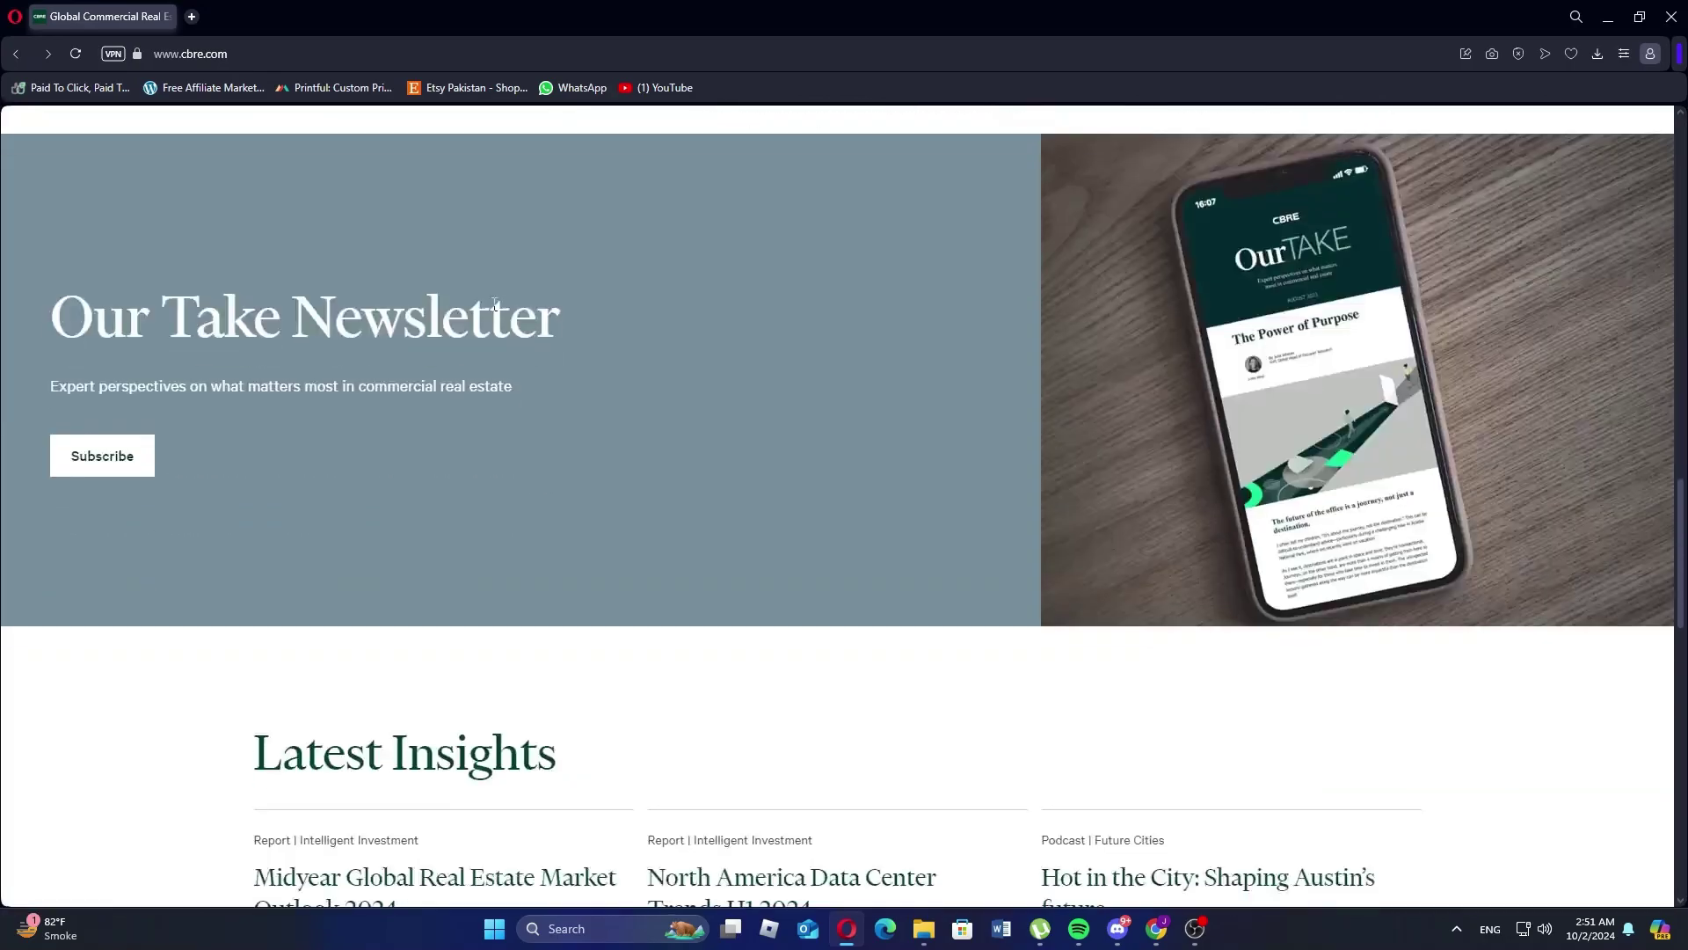
{"action": "scroll", "coordinate": [494, 306], "scroll_direction": "down", "scroll_amount": 5}
{"action": "scroll", "coordinate": [494, 312], "scroll_direction": "down", "scroll_amount": 4}
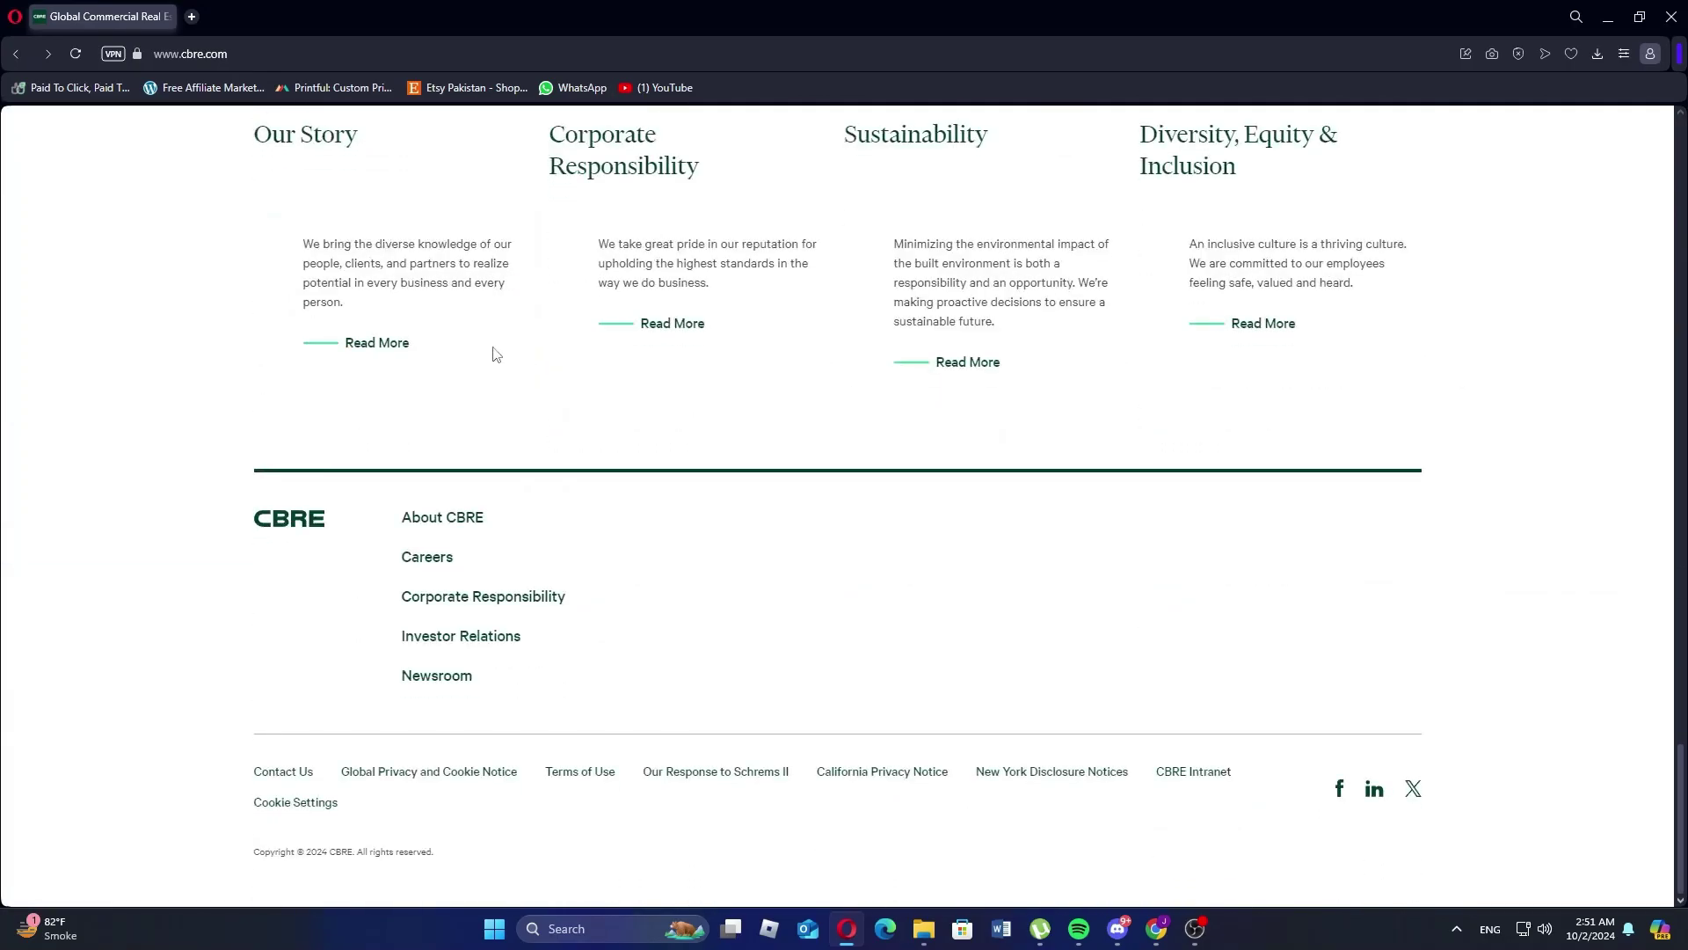
{"action": "left_click", "coordinate": [291, 772]}
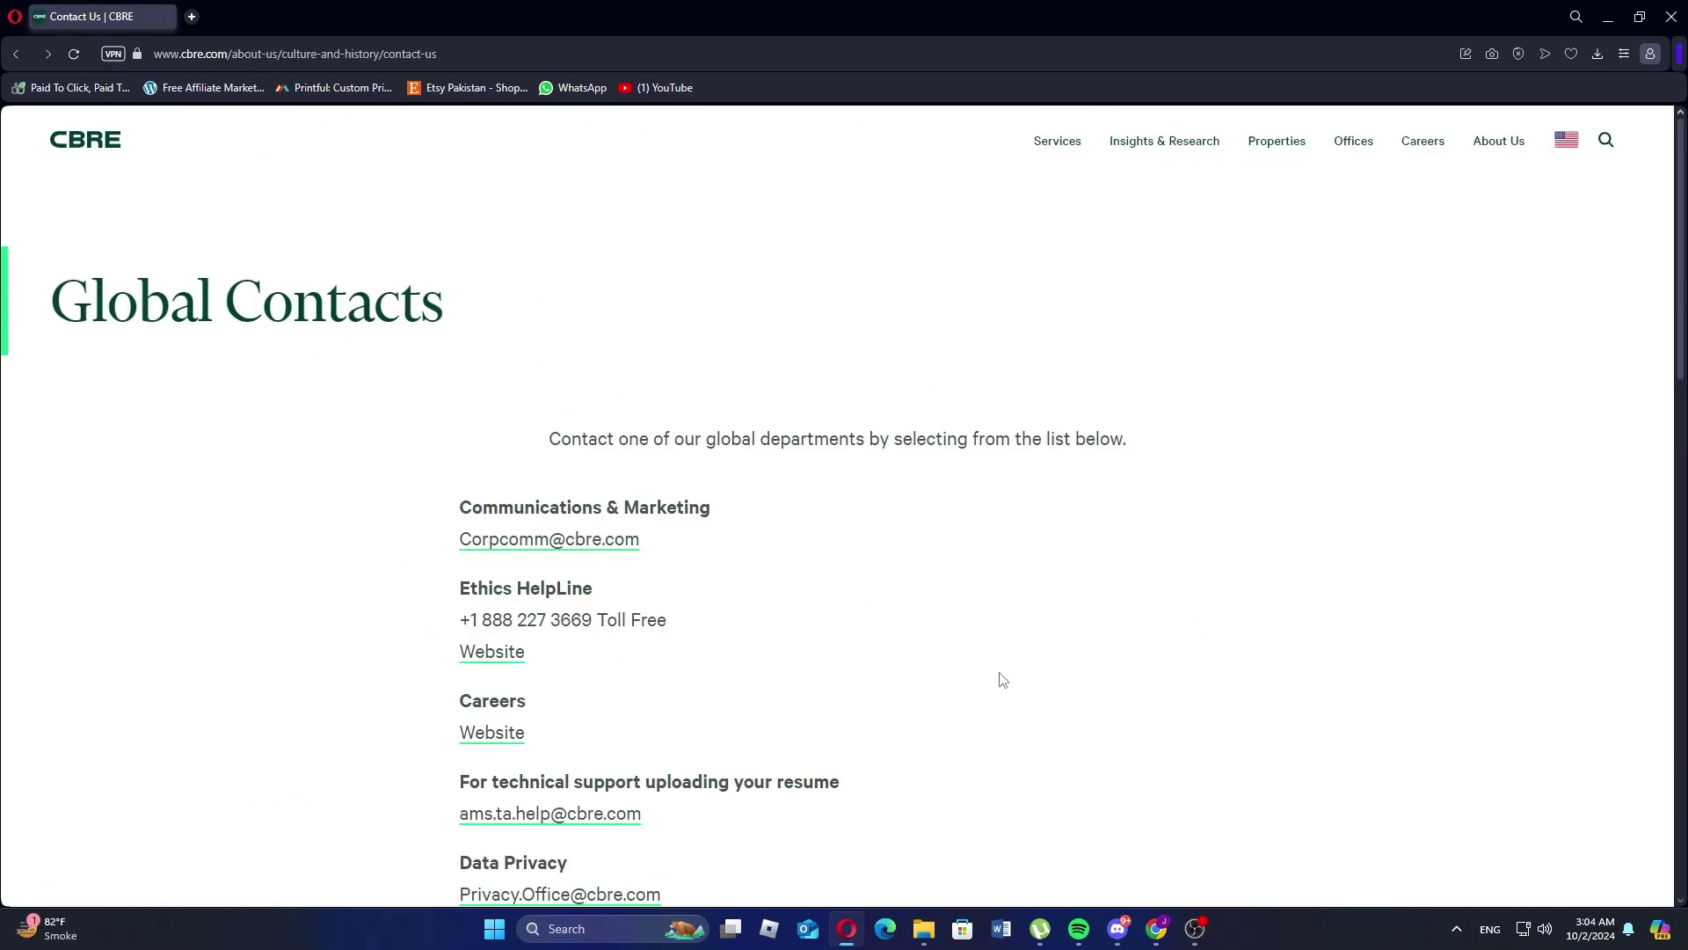
{"action": "scroll", "coordinate": [999, 680], "scroll_direction": "down", "scroll_amount": 1}
{"action": "scroll", "coordinate": [954, 661], "scroll_direction": "down", "scroll_amount": 2}
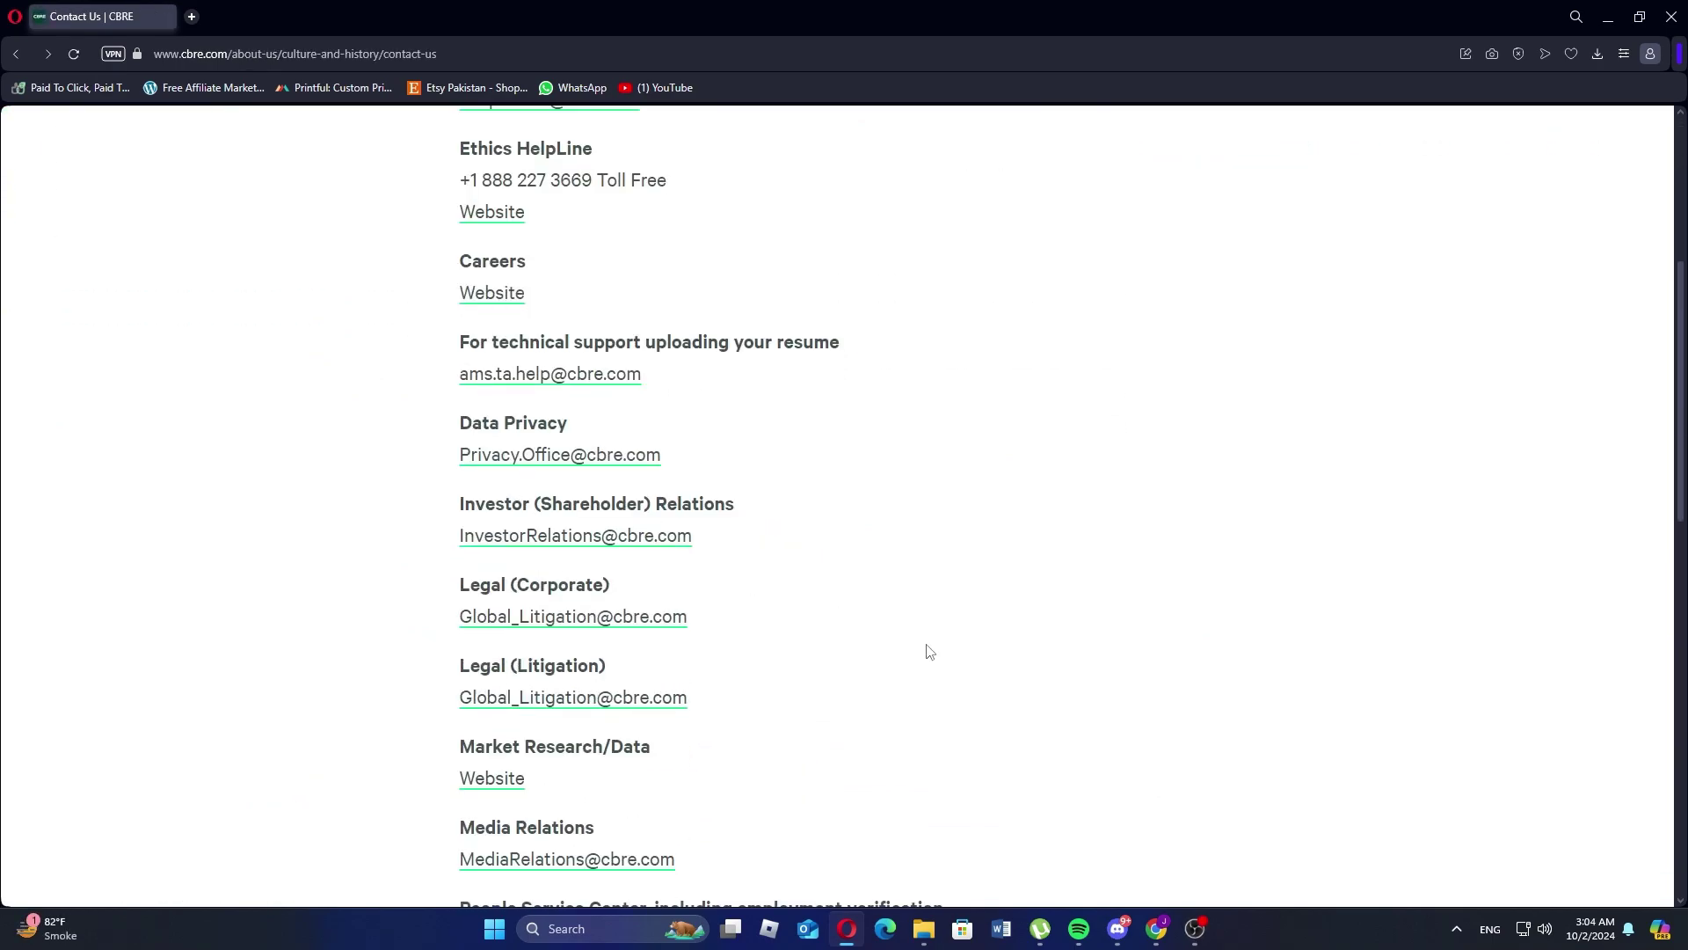
{"action": "scroll", "coordinate": [927, 651], "scroll_direction": "down", "scroll_amount": 3}
{"action": "left_click_drag", "start_coordinate": [460, 531], "coordinate": [722, 538]}
{"action": "key", "text": "ctrl+c"}
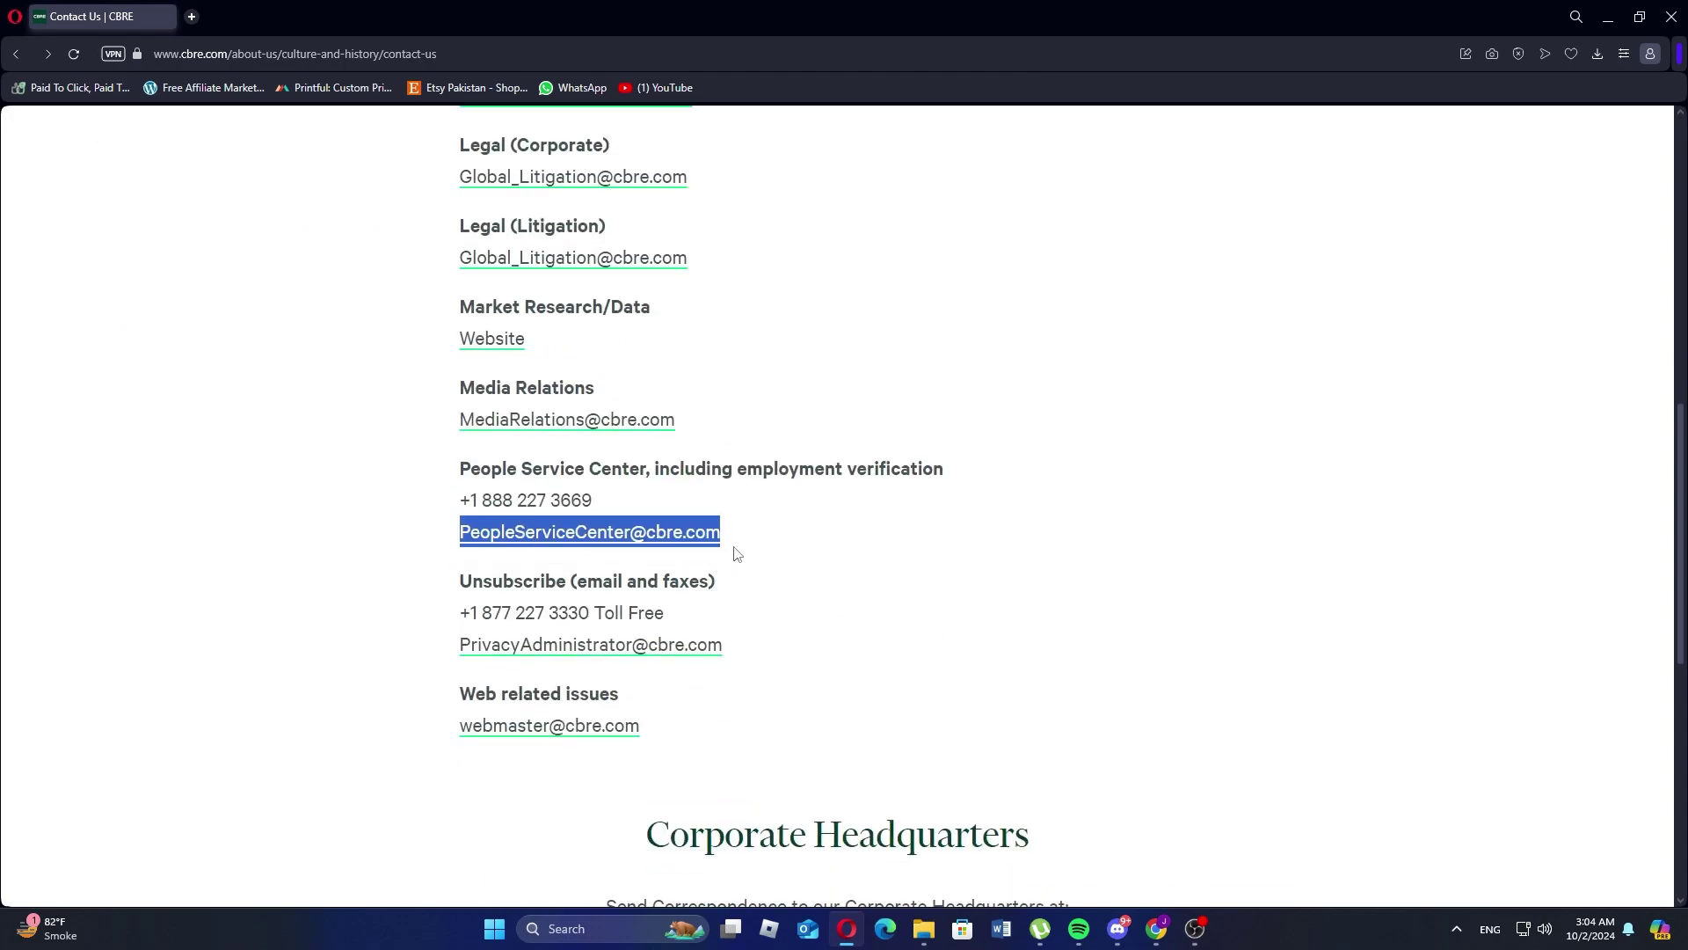
{"action": "left_click", "coordinate": [593, 490]}
{"action": "key", "text": "ctrl+t"}
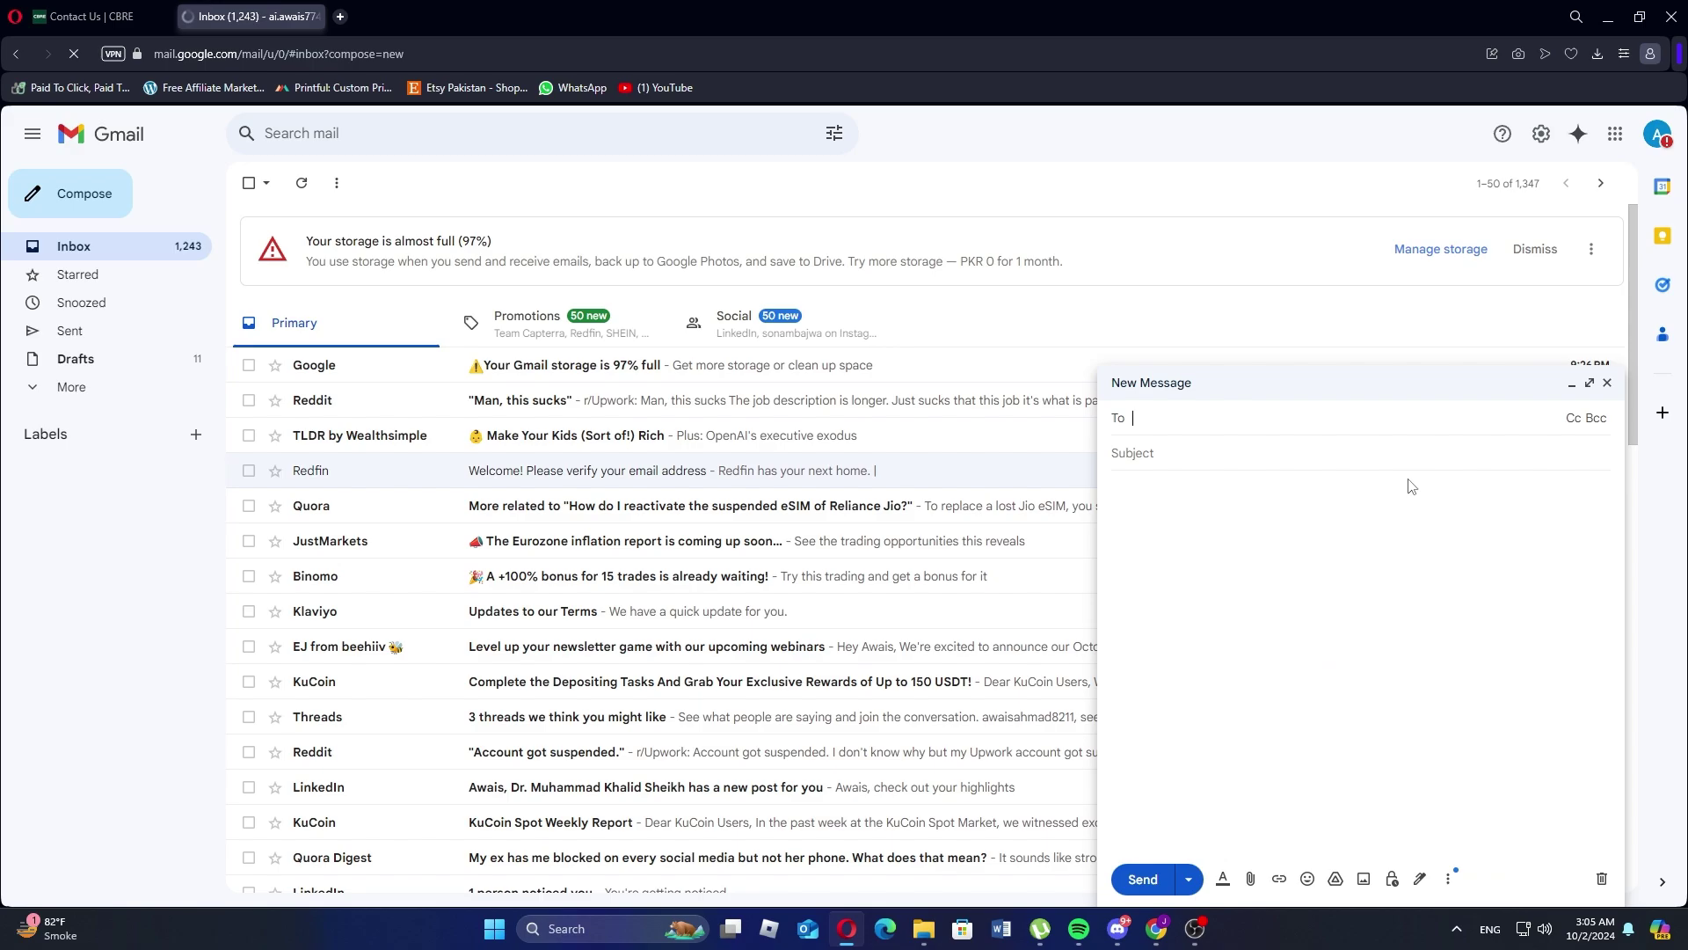
{"action": "key", "text": "ctrl+v"}
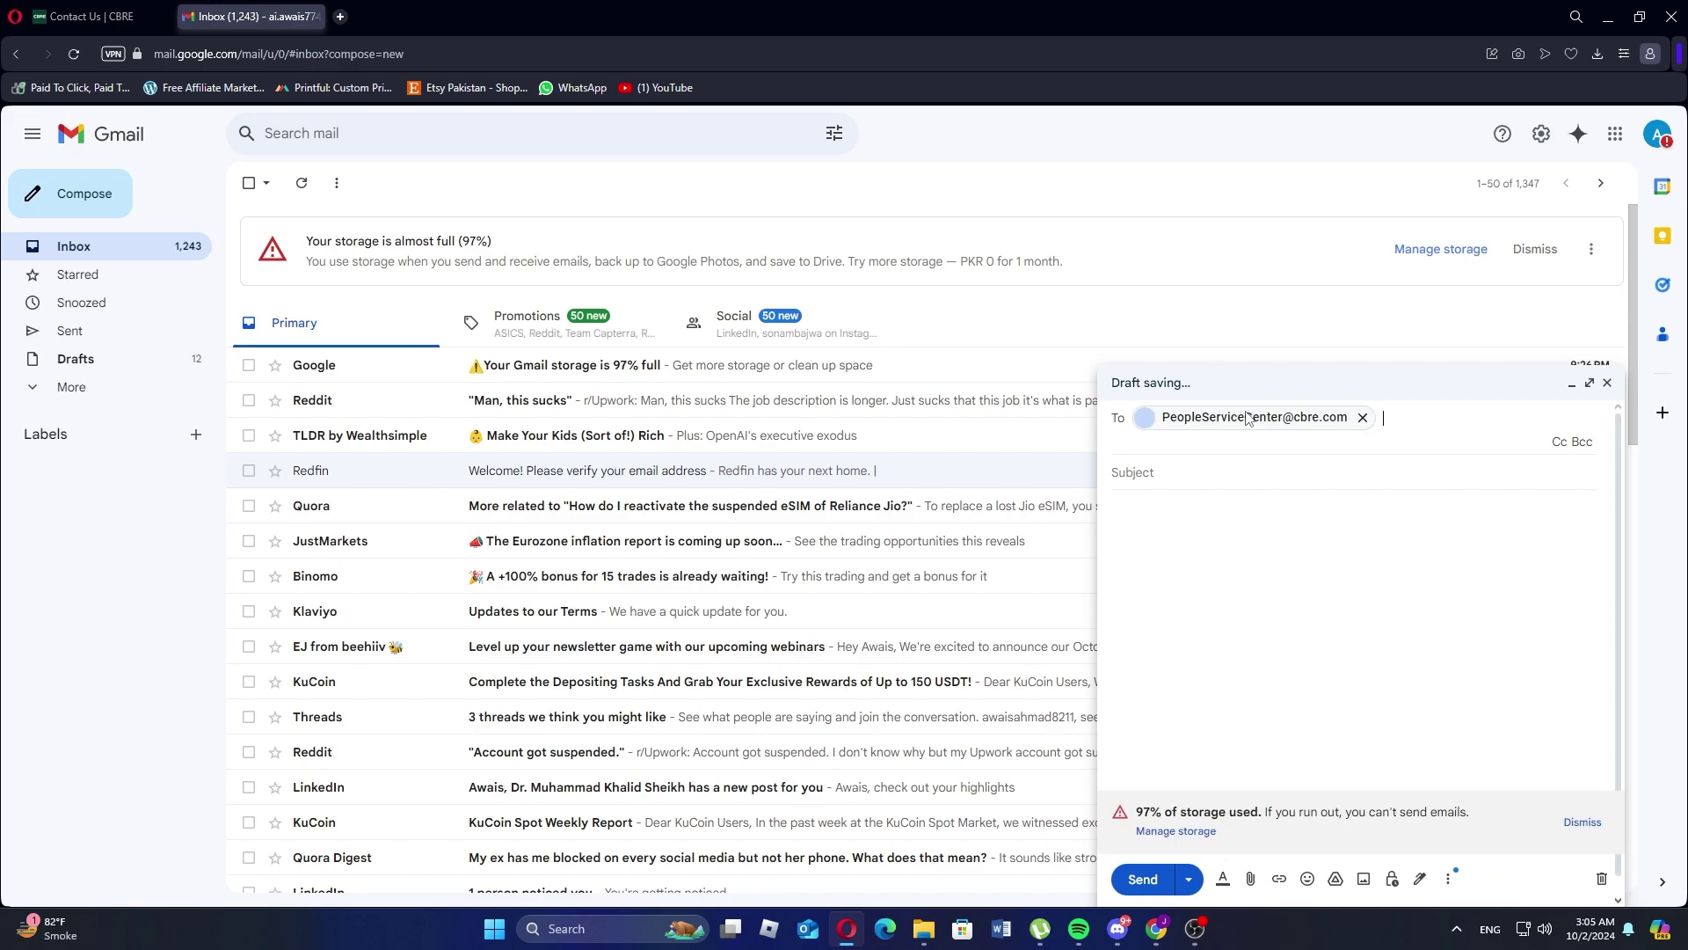
{"action": "key", "text": "Tab"}
{"action": "type", "text": "ca"}
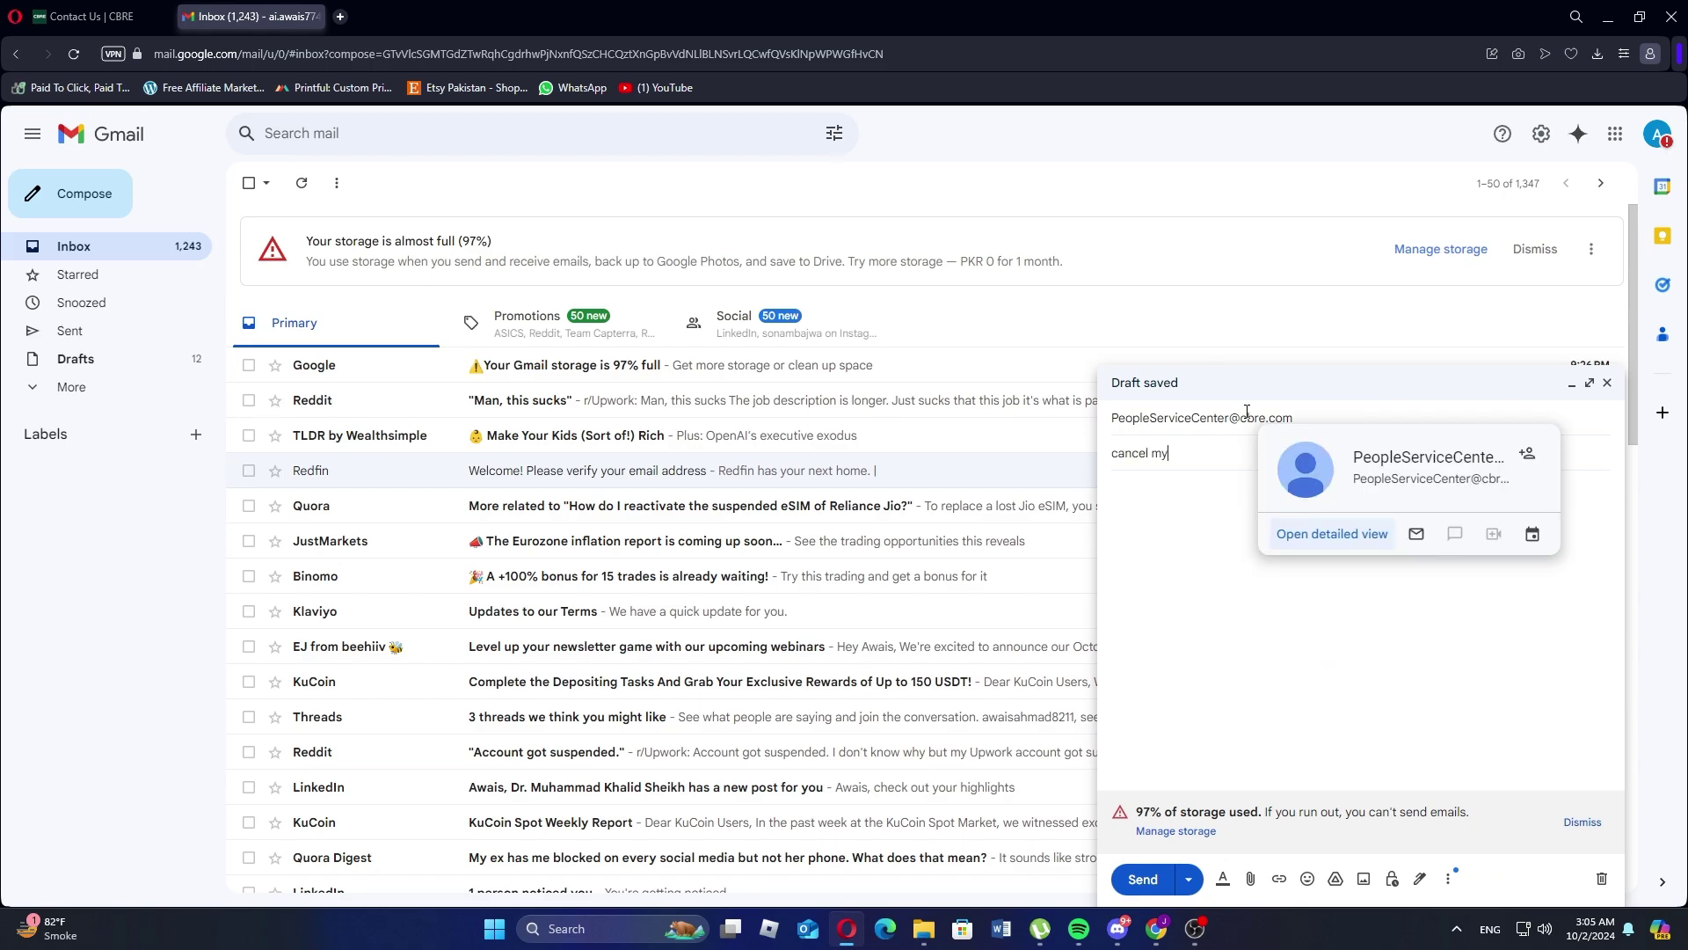
- Correct the subject to 'cancel my order' and begin the cancellation message body
{"action": "key", "text": "BackSpace"}
{"action": "key", "text": "BackSpace"}
{"action": "type", "text": "der"}
{"action": "key", "text": "Tab"}
{"action": "type", "text": "want to cancel my order"}
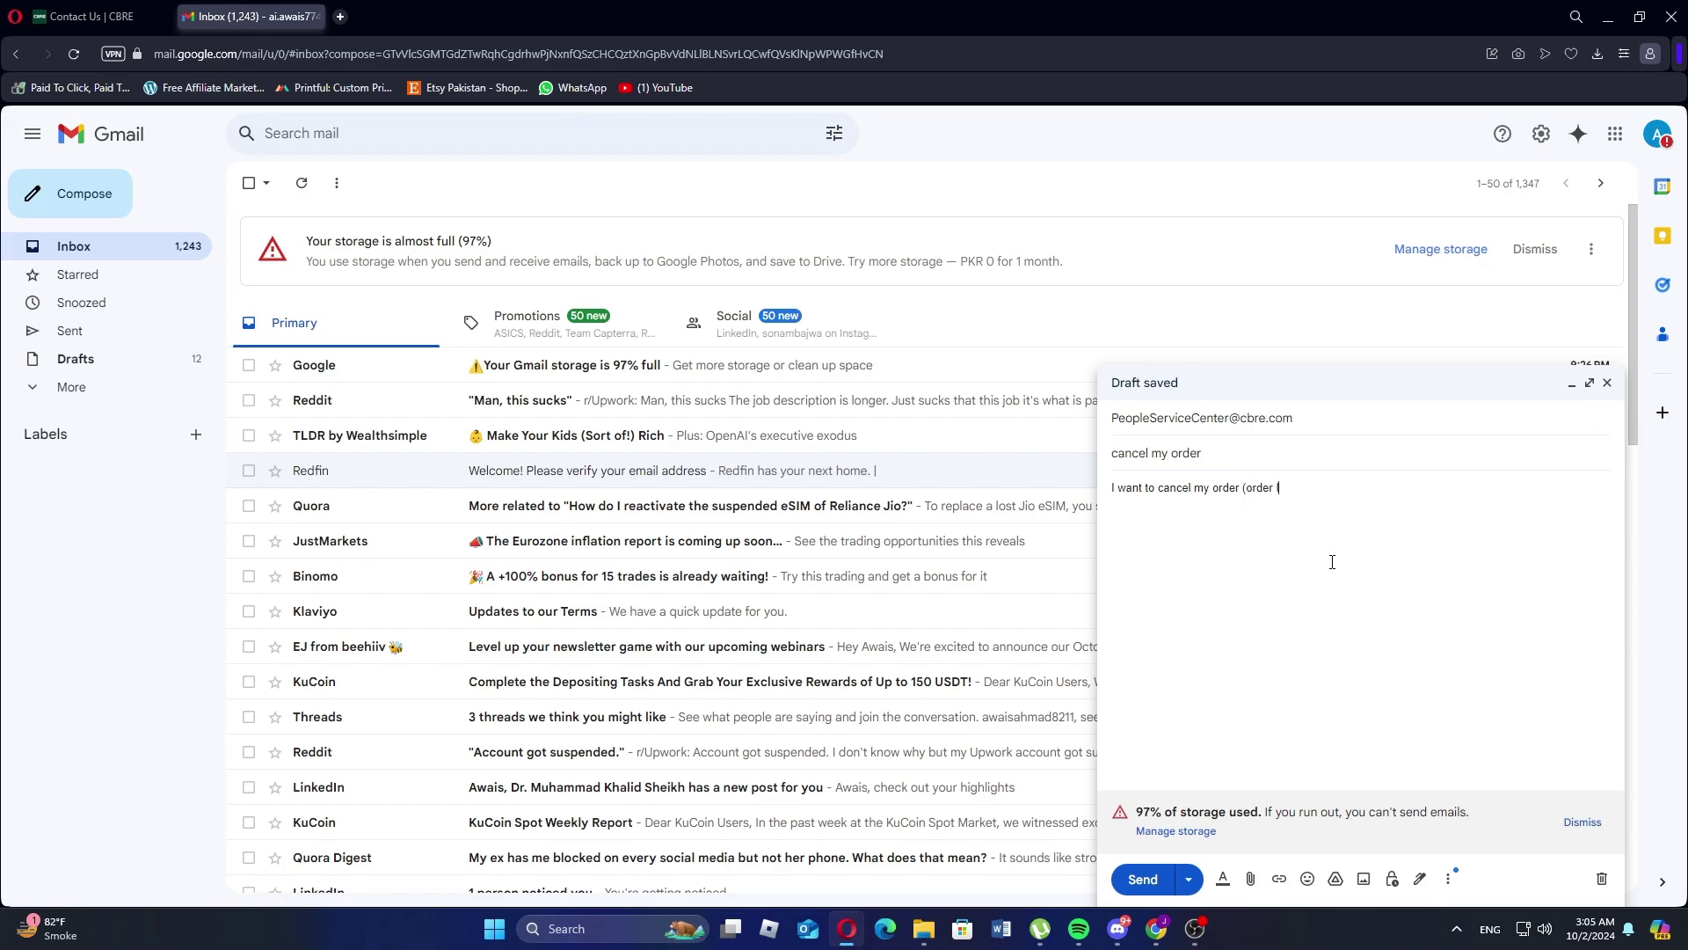
{"action": "type", "text": " (order ID) as soon as possible as it"}
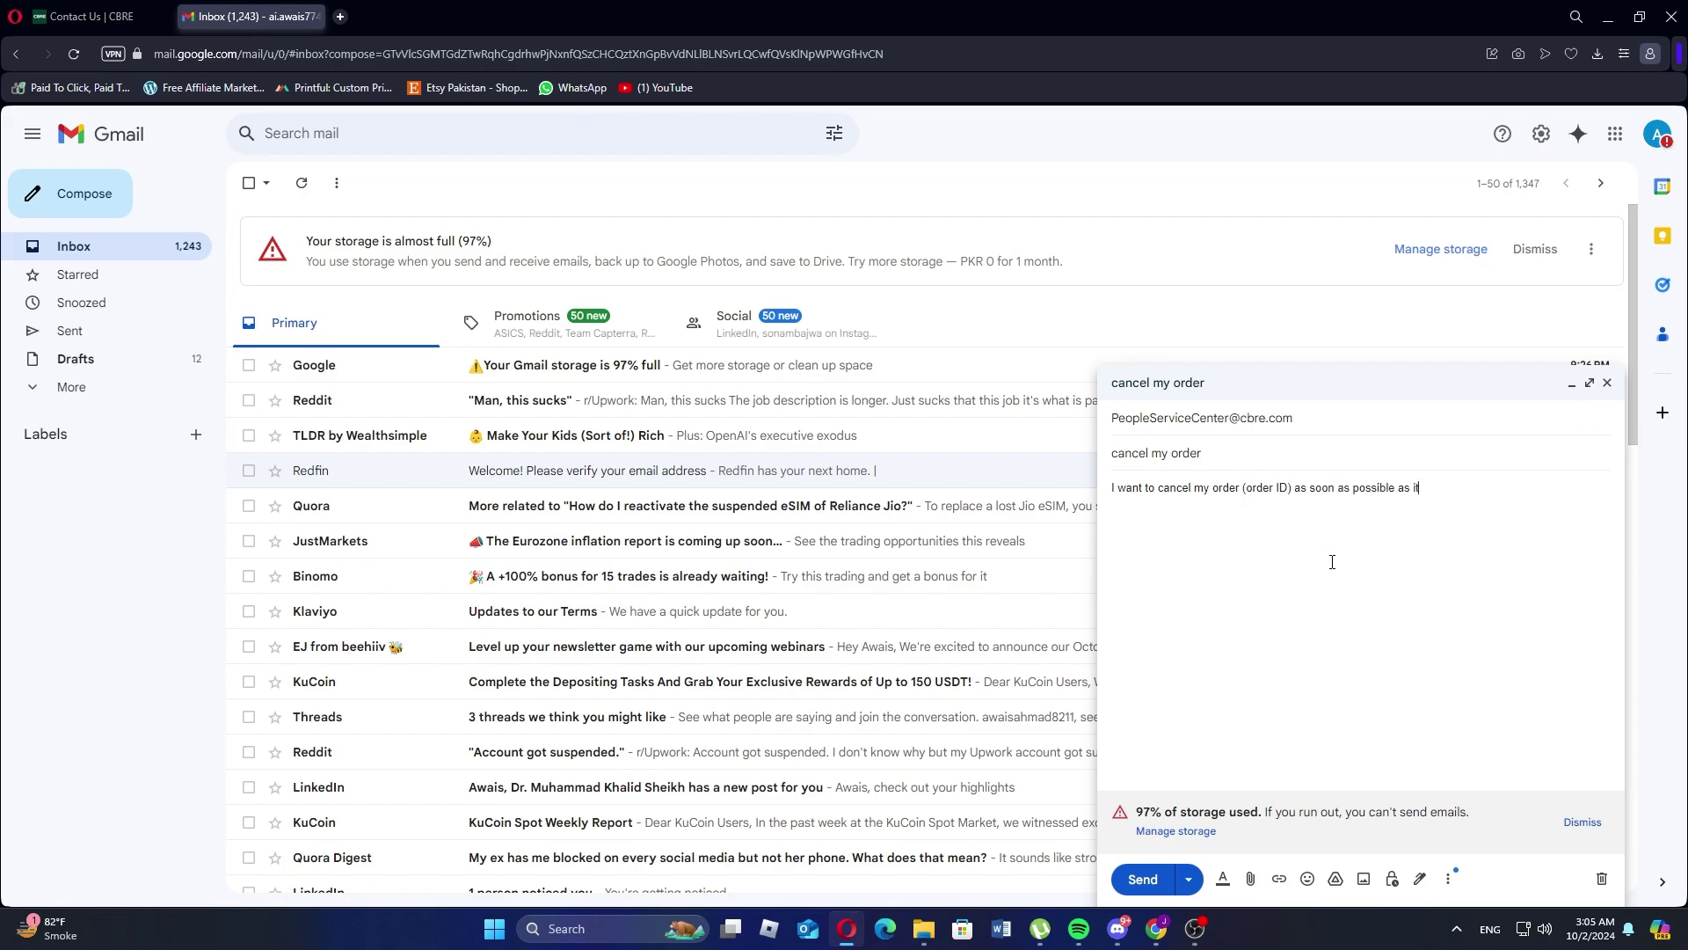